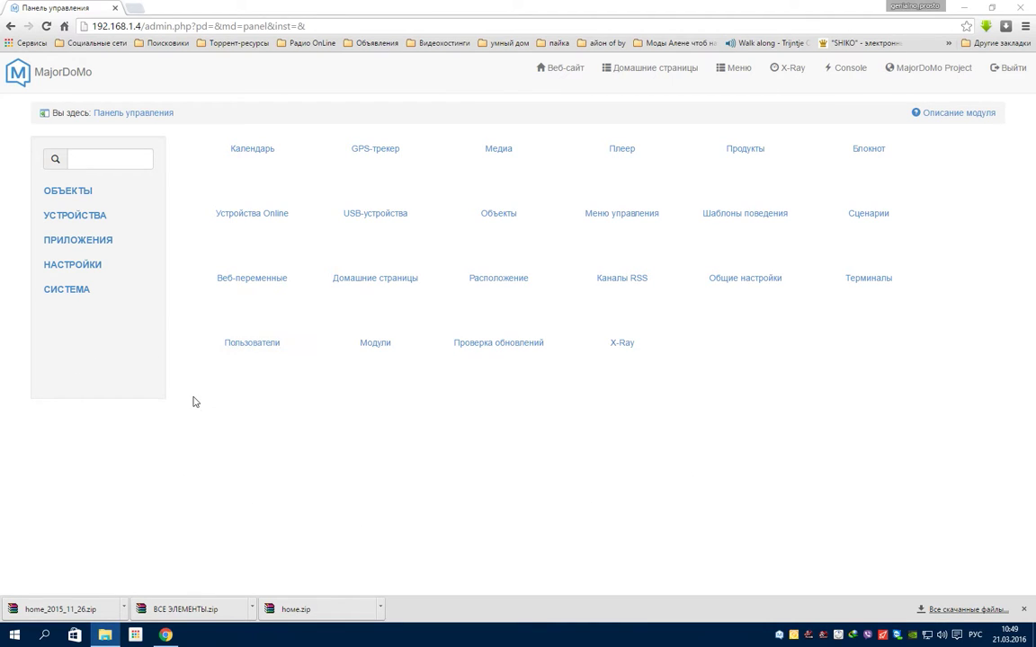
Install the Yandex.Weather add-on from the system's add-on market.
{"action": "left_click", "coordinate": [90, 294]}
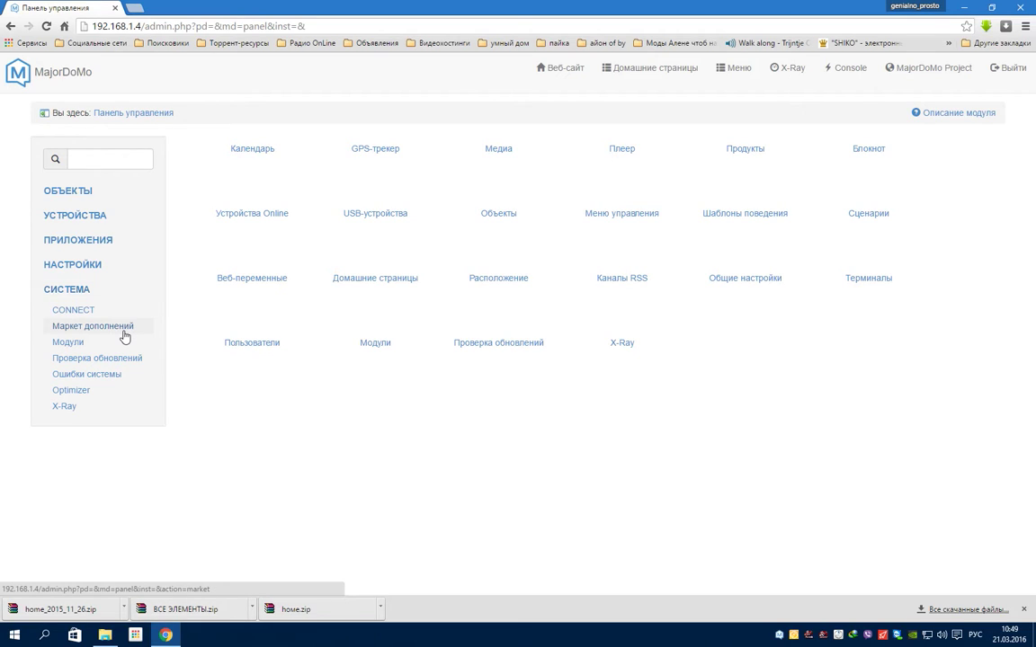
{"action": "left_click", "coordinate": [125, 336]}
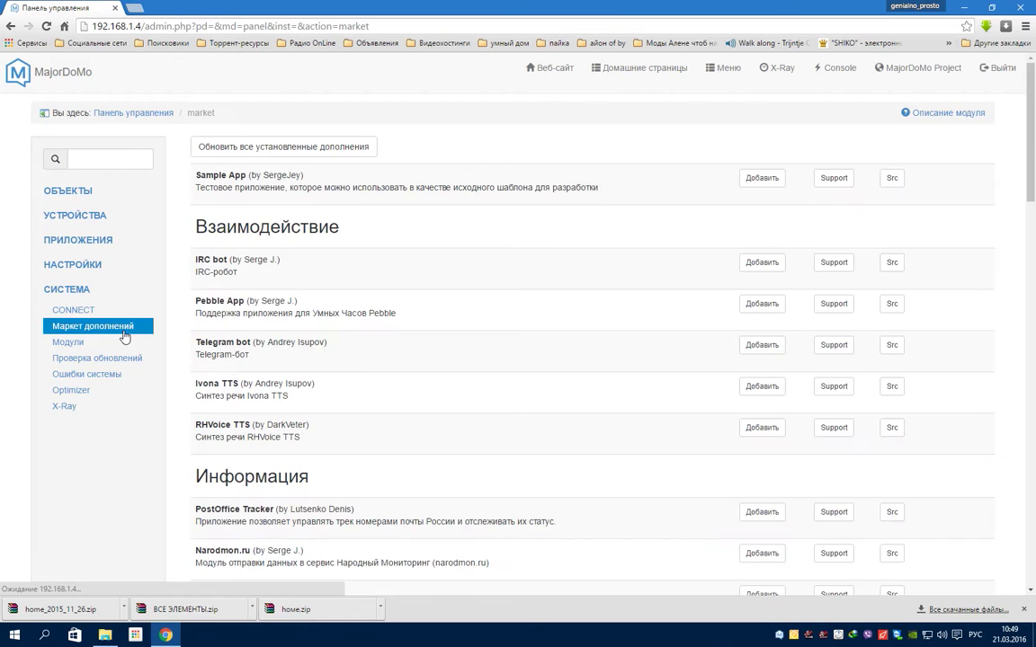
{"action": "scroll", "coordinate": [342, 319], "scroll_direction": "down", "scroll_amount": 3}
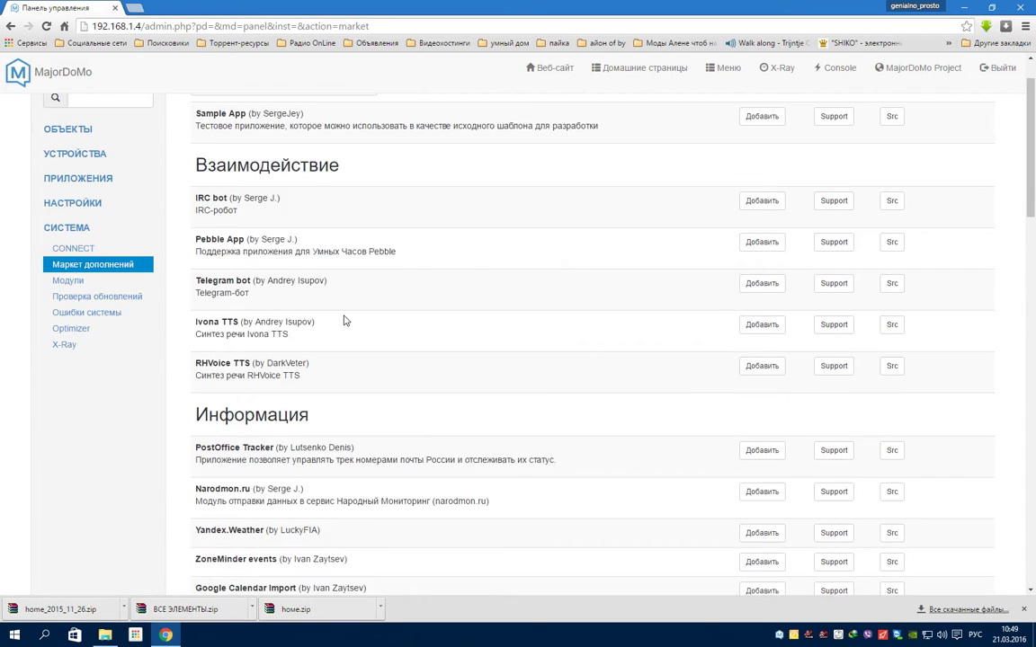
{"action": "scroll", "coordinate": [344, 321], "scroll_direction": "up", "scroll_amount": 2}
{"action": "scroll", "coordinate": [342, 319], "scroll_direction": "up", "scroll_amount": 1}
{"action": "scroll", "coordinate": [343, 316], "scroll_direction": "down", "scroll_amount": 4}
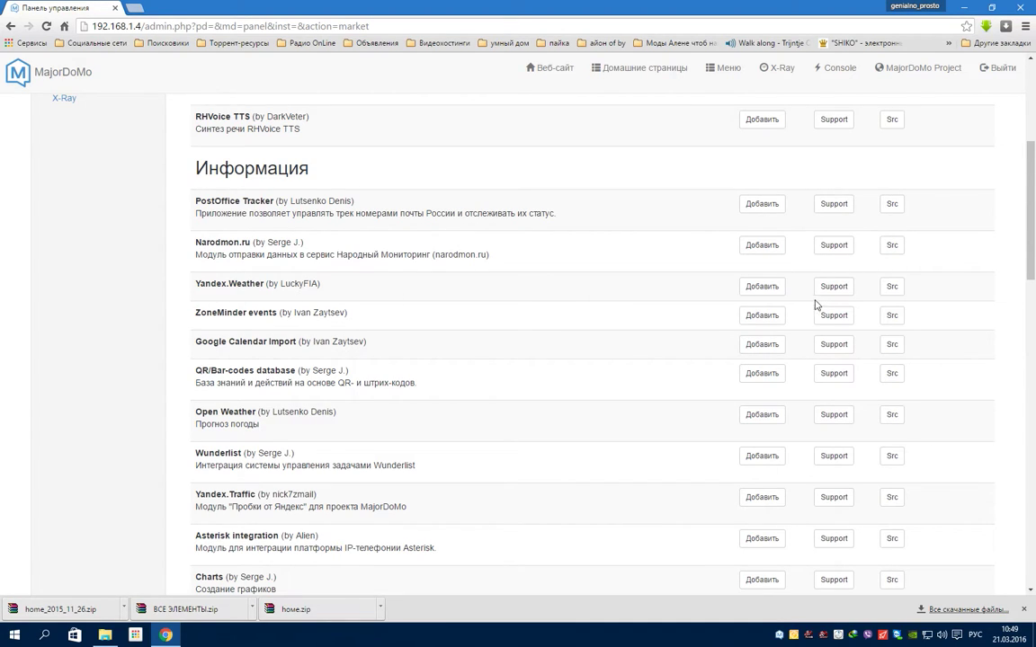
{"action": "left_click", "coordinate": [745, 287]}
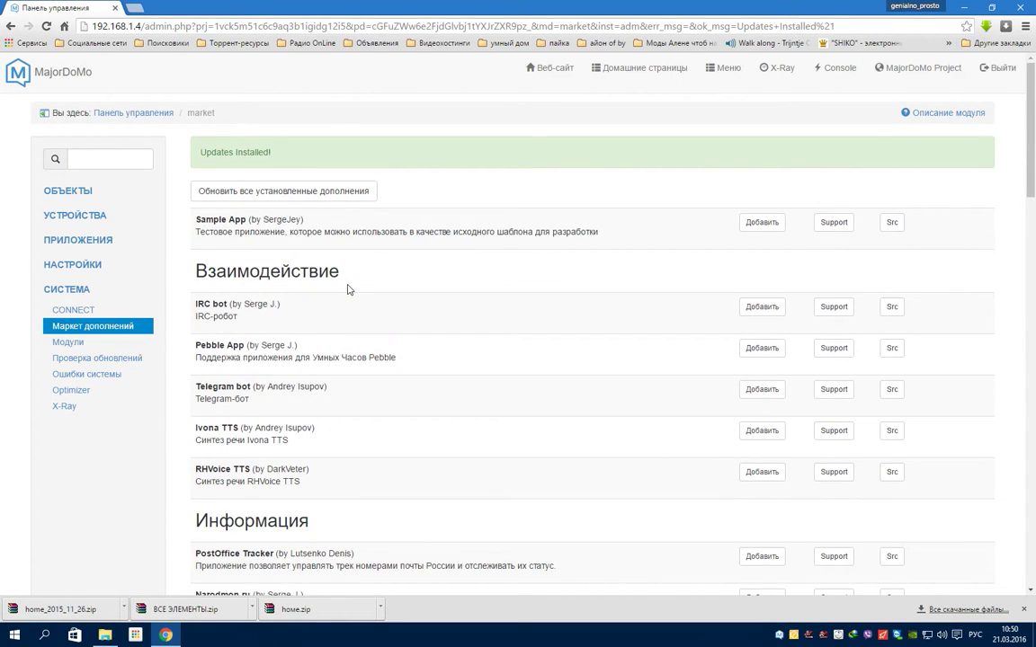
Open the Погода от Яндекс application and look over its current weather and forecast.
{"action": "left_click", "coordinate": [98, 247]}
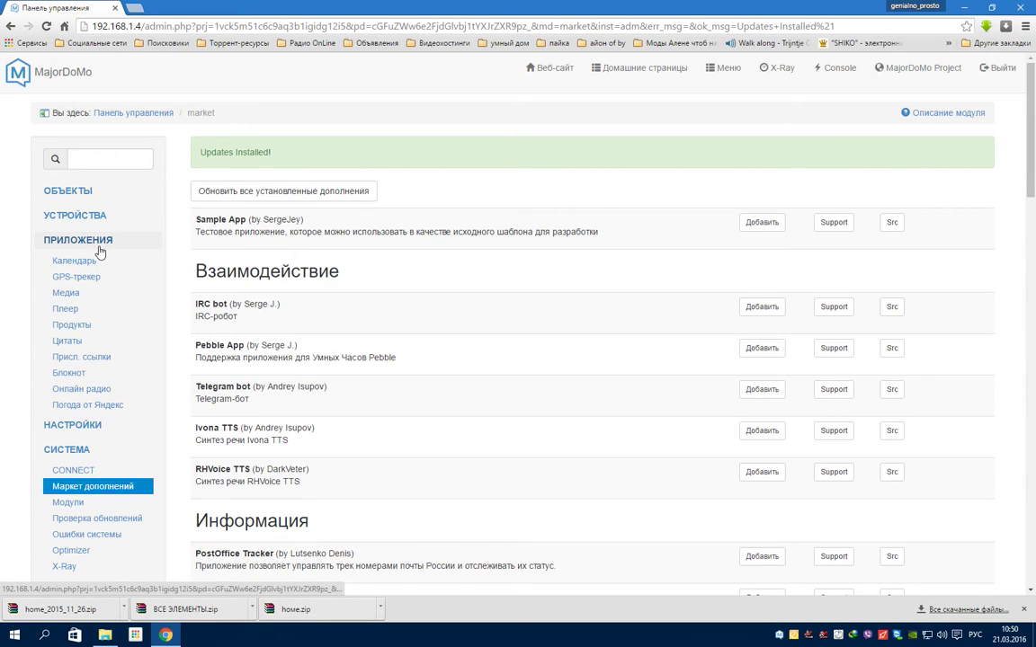
{"action": "left_click", "coordinate": [102, 409]}
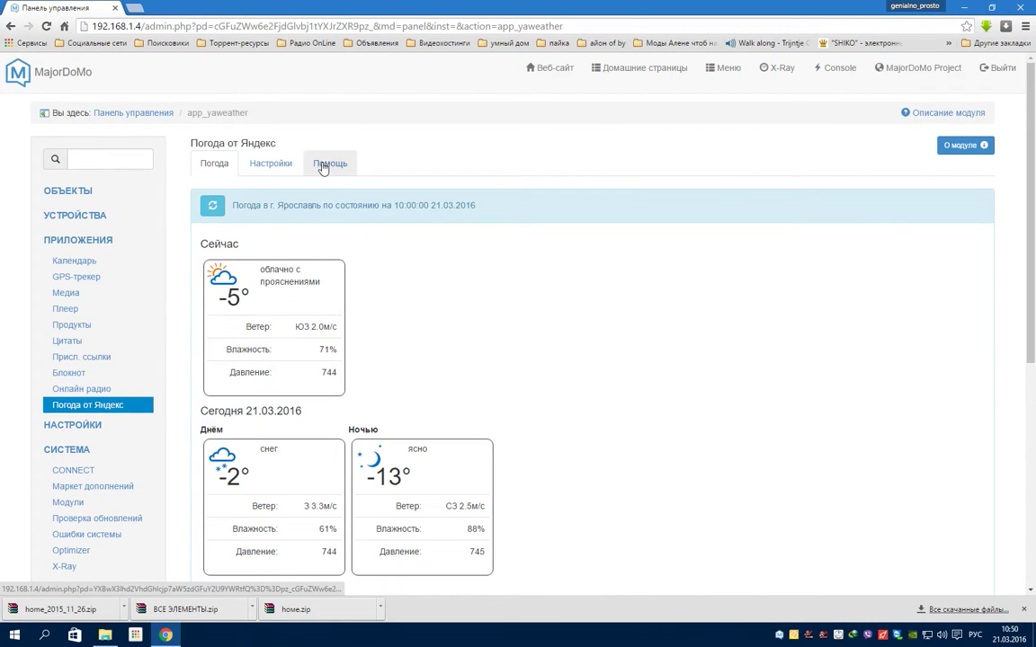
{"action": "scroll", "coordinate": [578, 462], "scroll_direction": "down", "scroll_amount": 3}
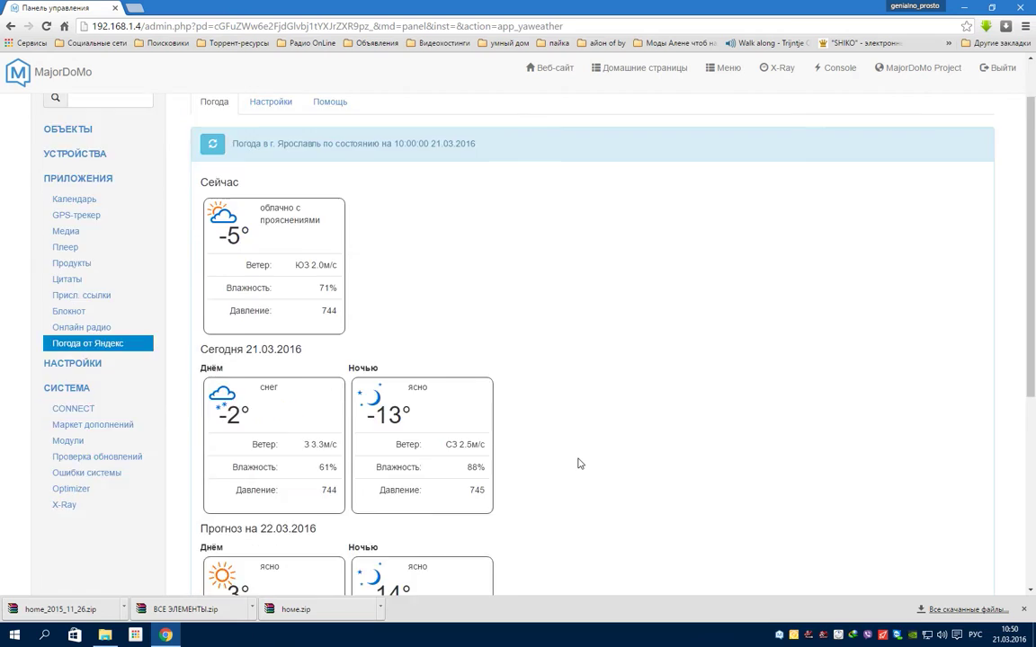
{"action": "scroll", "coordinate": [578, 462], "scroll_direction": "up", "scroll_amount": 3}
{"action": "scroll", "coordinate": [578, 464], "scroll_direction": "down", "scroll_amount": 1}
{"action": "scroll", "coordinate": [611, 457], "scroll_direction": "up", "scroll_amount": 1}
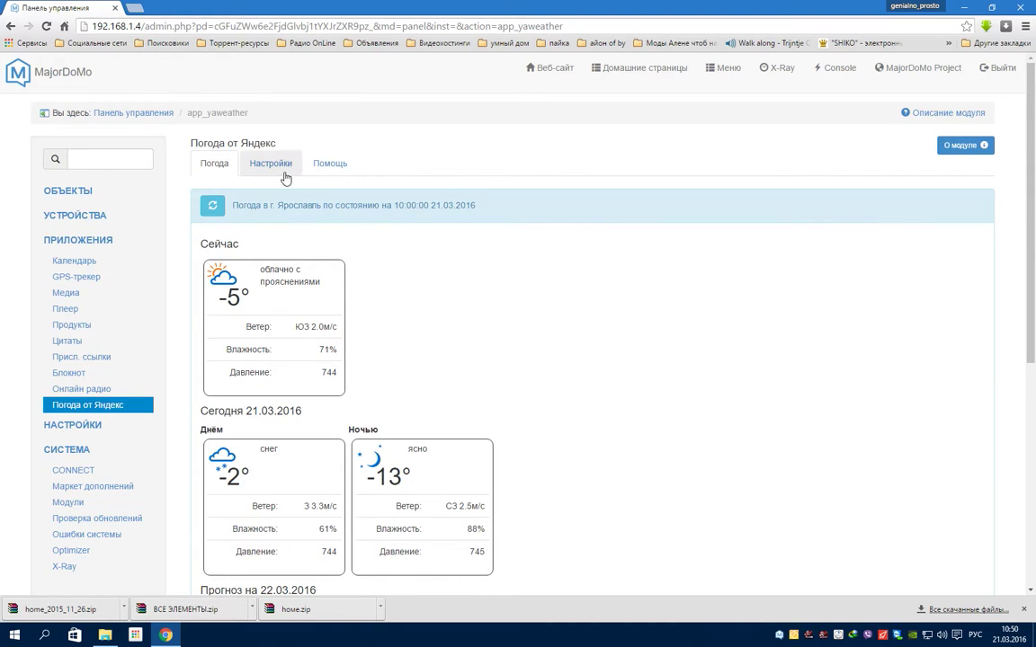
Open the city selection in the weather module's settings and check the country and city lists.
{"action": "left_click", "coordinate": [258, 163]}
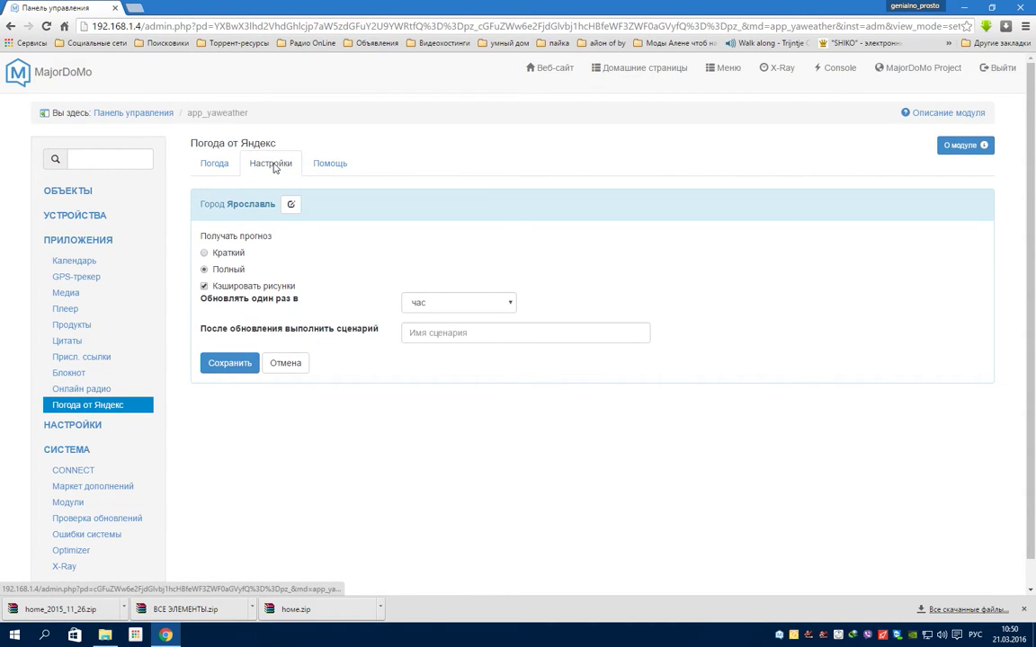
{"action": "left_click", "coordinate": [292, 205]}
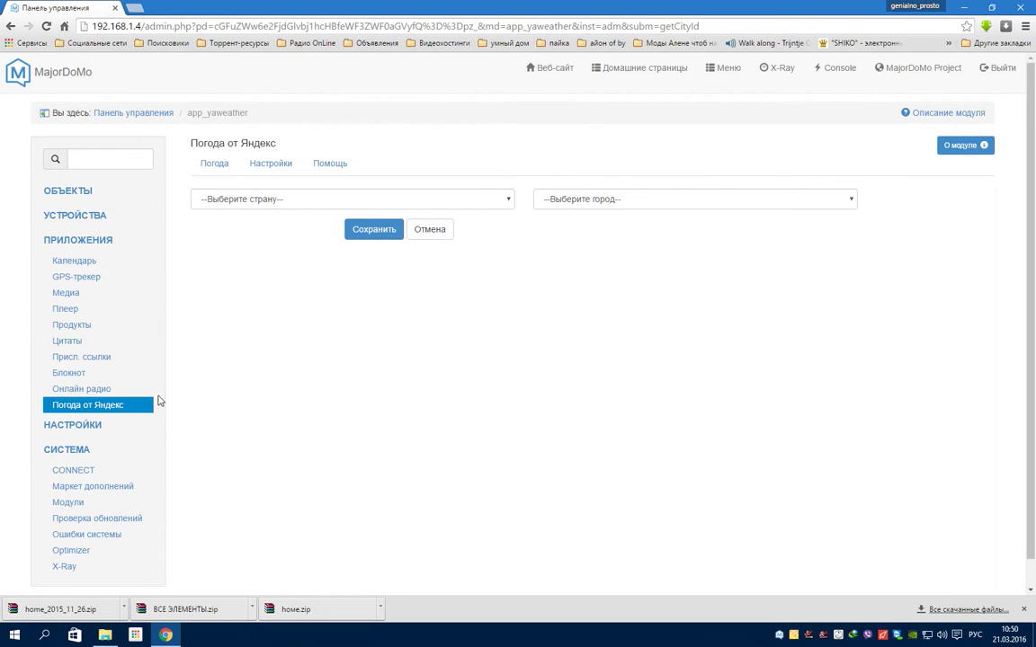
{"action": "left_click", "coordinate": [507, 200]}
{"action": "left_click", "coordinate": [507, 200]}
{"action": "left_click", "coordinate": [832, 202]}
{"action": "left_click", "coordinate": [789, 203]}
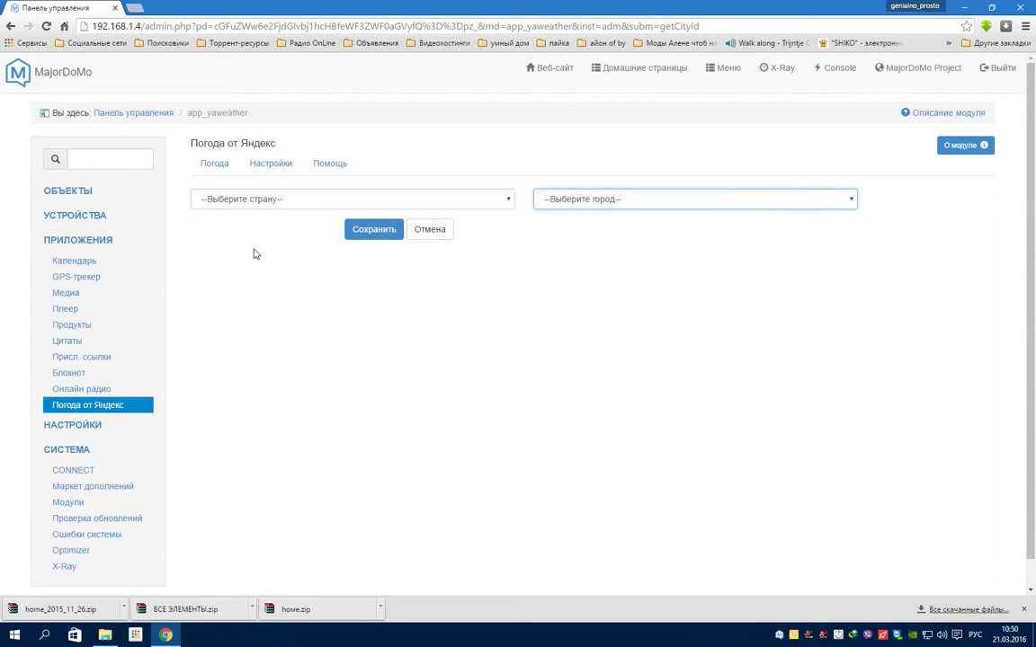
Return to the module's weather view and examine the current conditions and the day and night forecasts.
{"action": "left_click", "coordinate": [212, 172]}
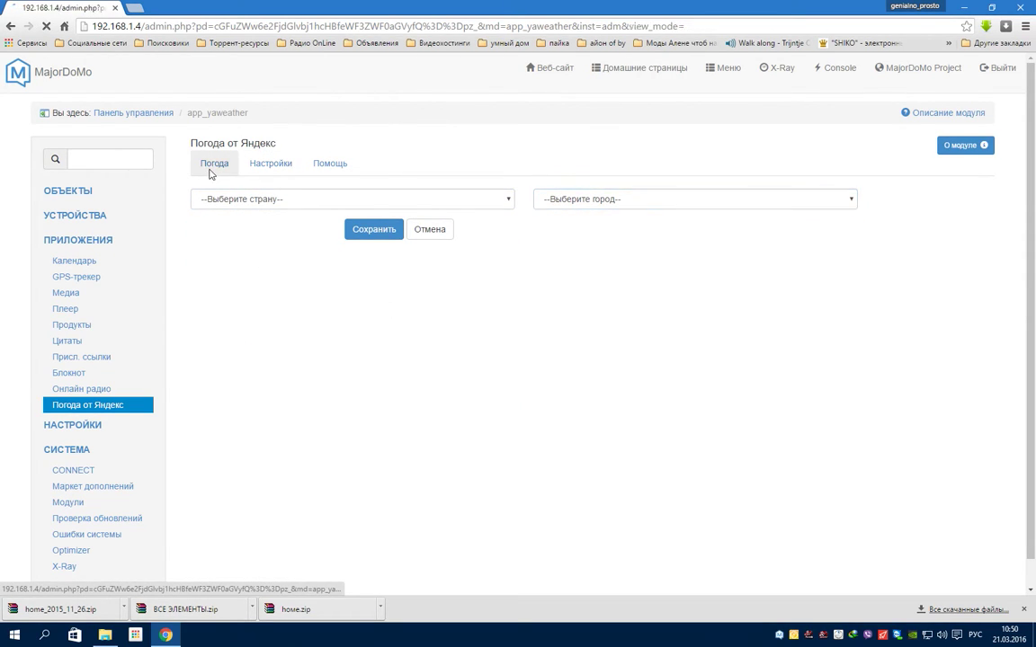
{"action": "scroll", "coordinate": [456, 364], "scroll_direction": "down", "scroll_amount": 5}
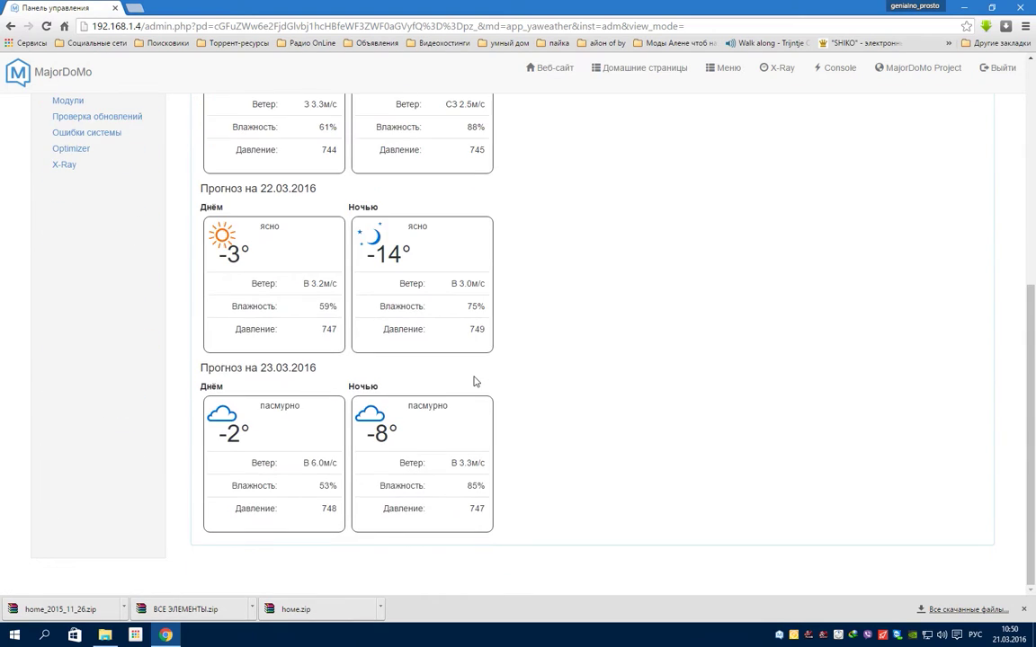
{"action": "scroll", "coordinate": [477, 387], "scroll_direction": "up", "scroll_amount": 5}
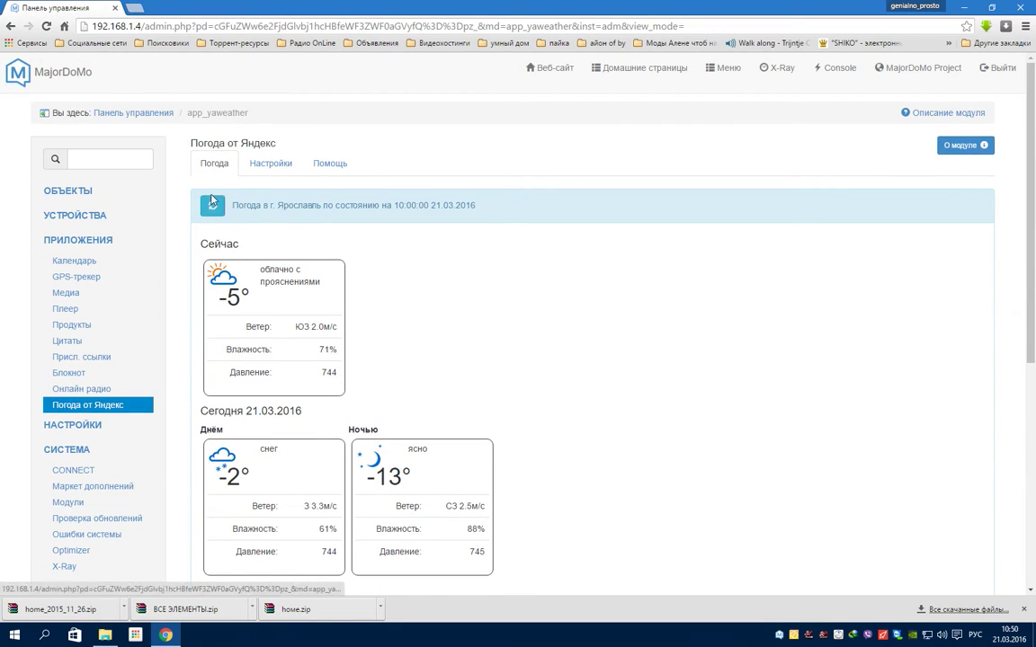
{"action": "scroll", "coordinate": [430, 453], "scroll_direction": "down", "scroll_amount": 3}
{"action": "scroll", "coordinate": [432, 456], "scroll_direction": "up", "scroll_amount": 1}
{"action": "scroll", "coordinate": [433, 458], "scroll_direction": "down", "scroll_amount": 4}
{"action": "scroll", "coordinate": [439, 461], "scroll_direction": "up", "scroll_amount": 5}
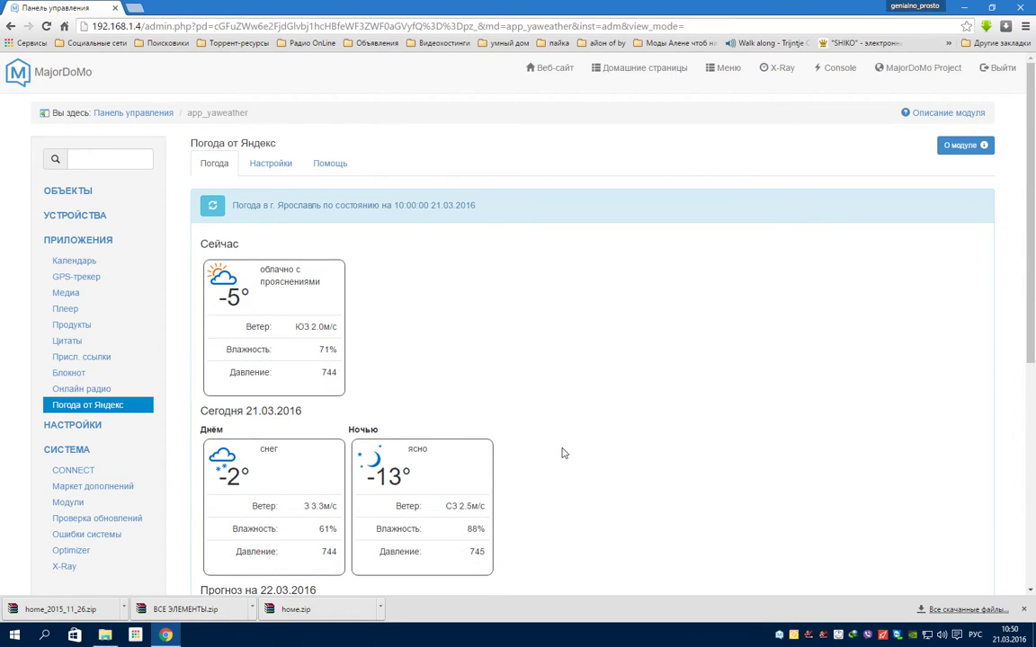
{"action": "scroll", "coordinate": [562, 471], "scroll_direction": "down", "scroll_amount": 2}
{"action": "scroll", "coordinate": [565, 472], "scroll_direction": "up", "scroll_amount": 1}
{"action": "scroll", "coordinate": [564, 472], "scroll_direction": "up", "scroll_amount": 2}
Review the weather module's update interval and post-update script settings, and save them with hourly updates and no script.
{"action": "left_click", "coordinate": [270, 166]}
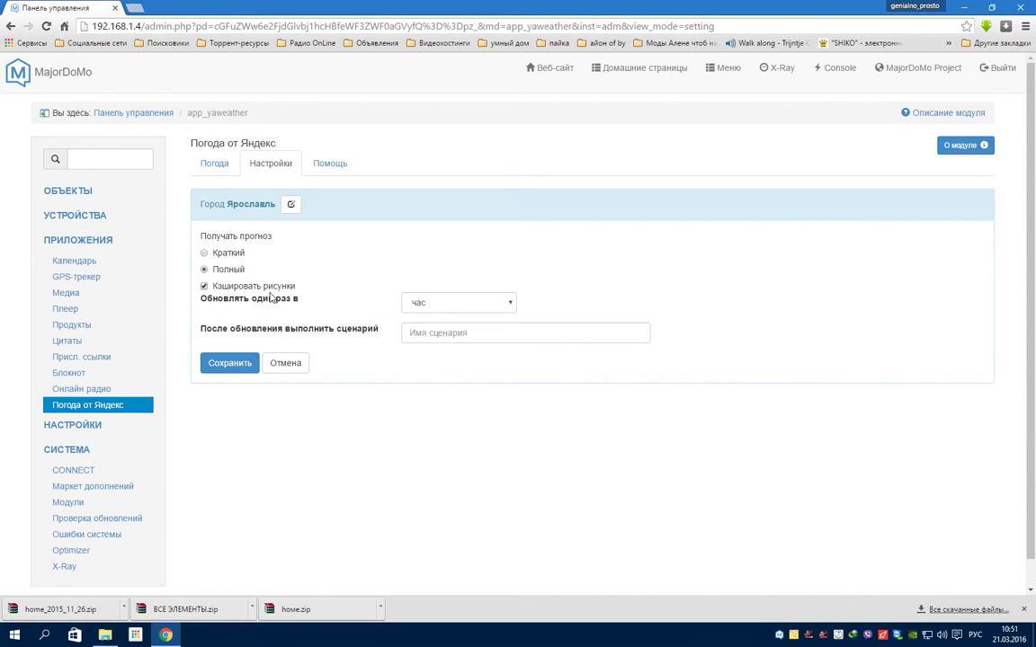
{"action": "left_click", "coordinate": [508, 306]}
{"action": "left_click", "coordinate": [509, 304]}
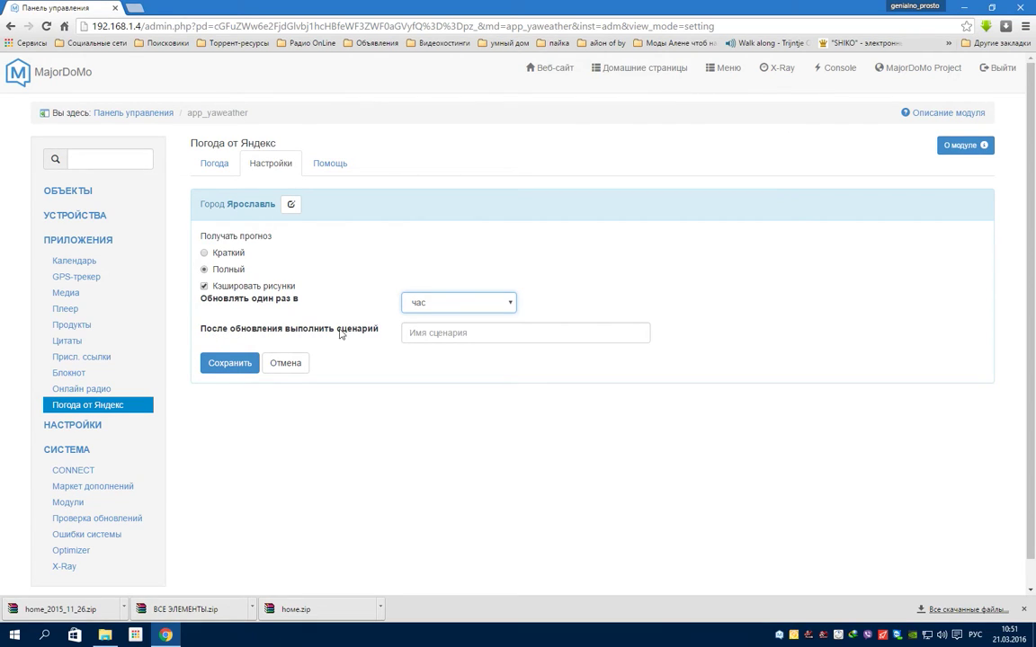
{"action": "left_click", "coordinate": [412, 333]}
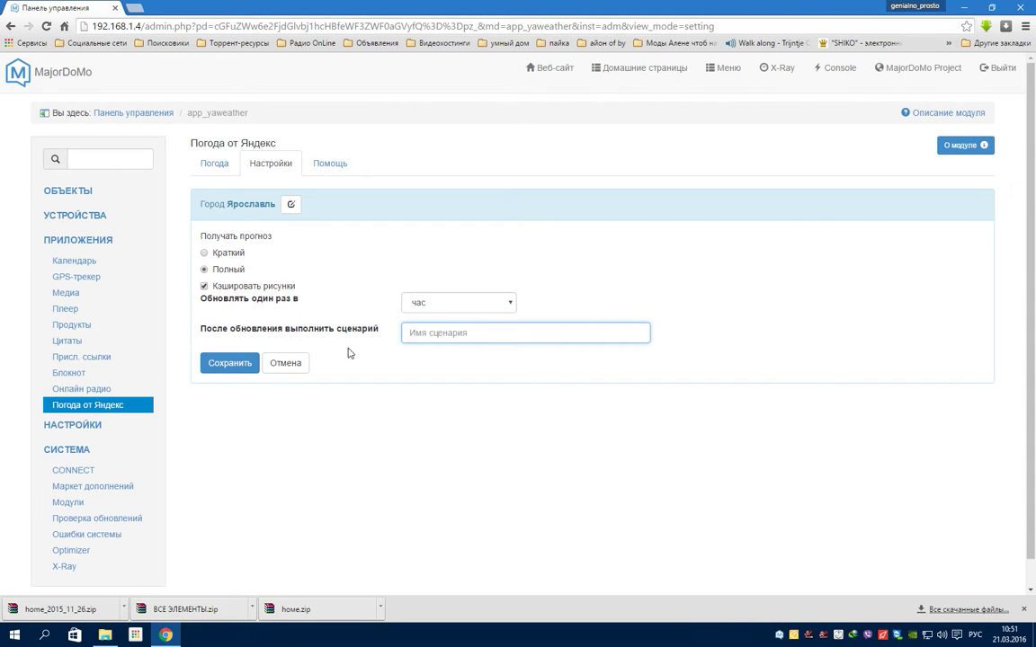
{"action": "left_click", "coordinate": [230, 368]}
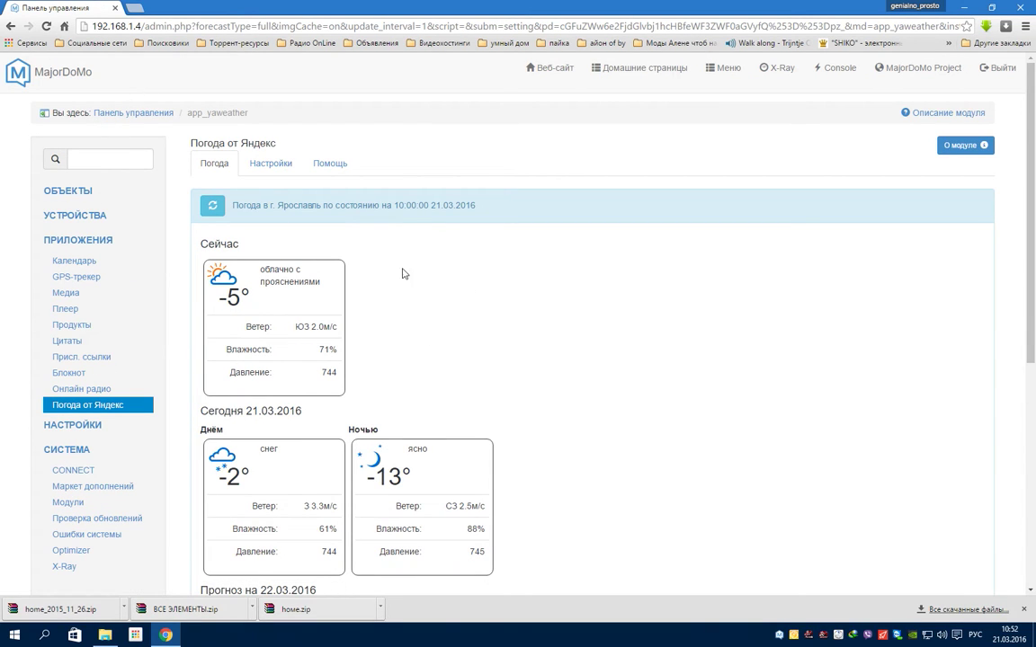
Look through the day and night forecast cards down to 23.03.2016.
{"action": "scroll", "coordinate": [486, 469], "scroll_direction": "down", "scroll_amount": 3}
{"action": "scroll", "coordinate": [476, 462], "scroll_direction": "down", "scroll_amount": 1}
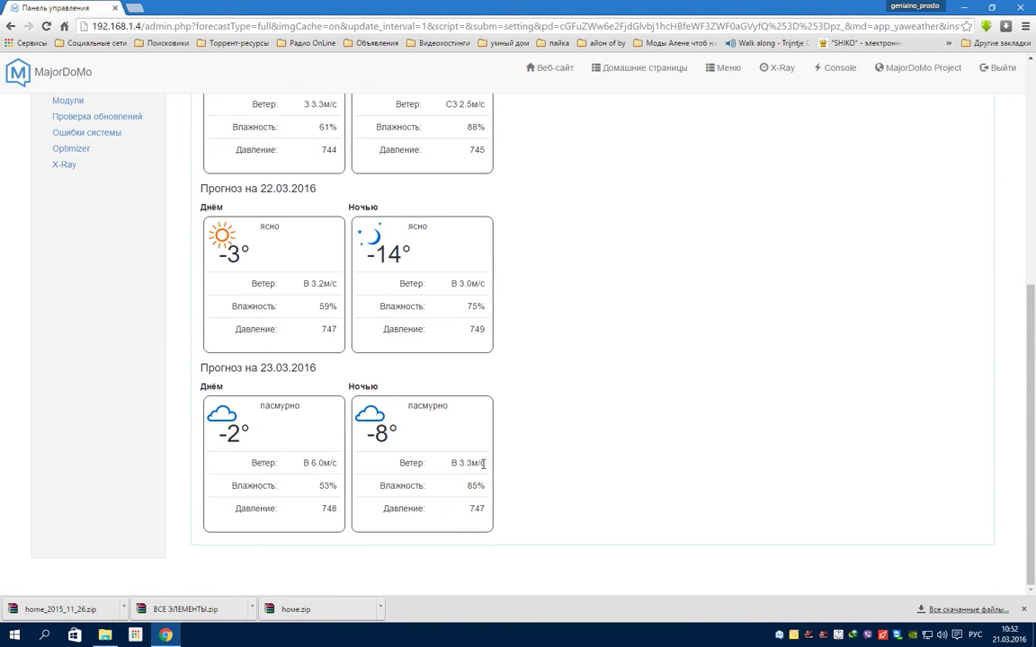
{"action": "scroll", "coordinate": [476, 462], "scroll_direction": "up", "scroll_amount": 4}
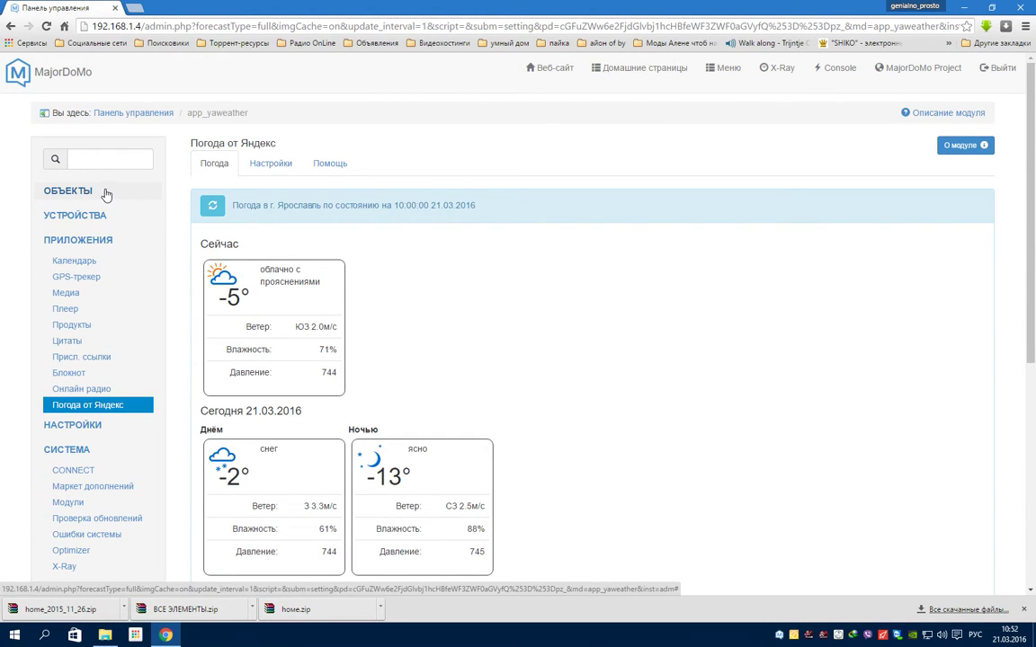
Copy the menu code [#module name="app_yaweather" fact="off" forecast="1"#] from the weather module's help.
{"action": "left_click", "coordinate": [74, 191]}
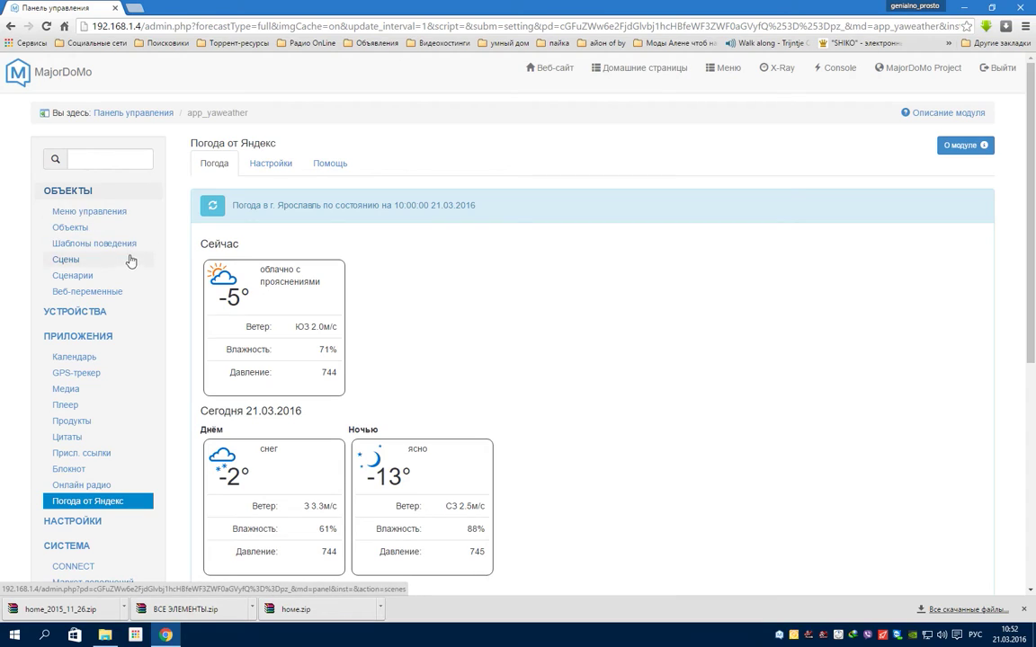
{"action": "left_click", "coordinate": [329, 166]}
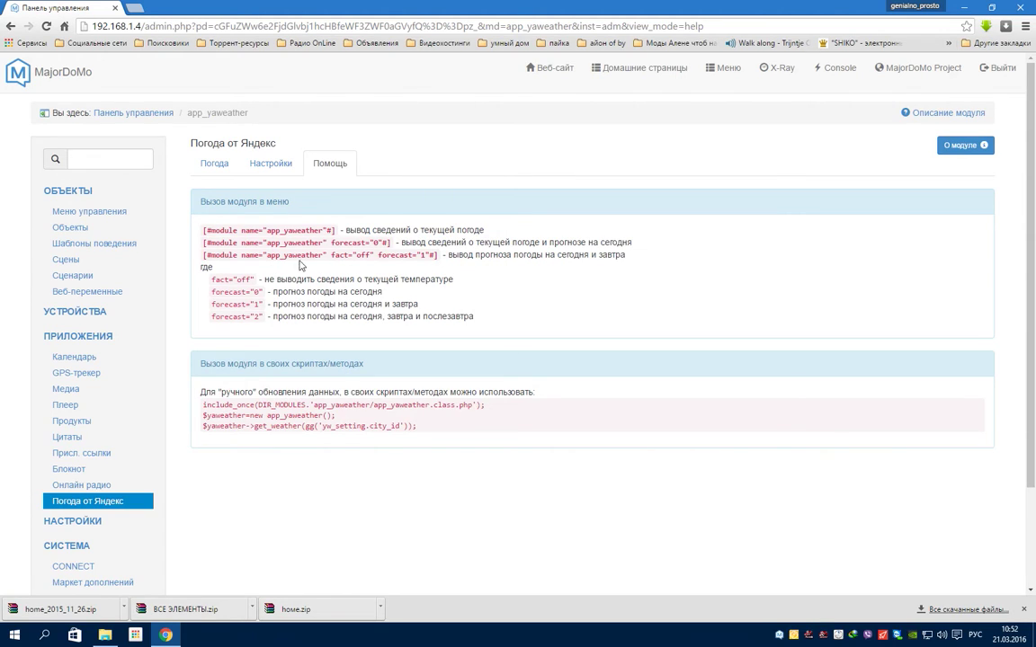
{"action": "left_click_drag", "start_coordinate": [438, 256], "coordinate": [204, 261]}
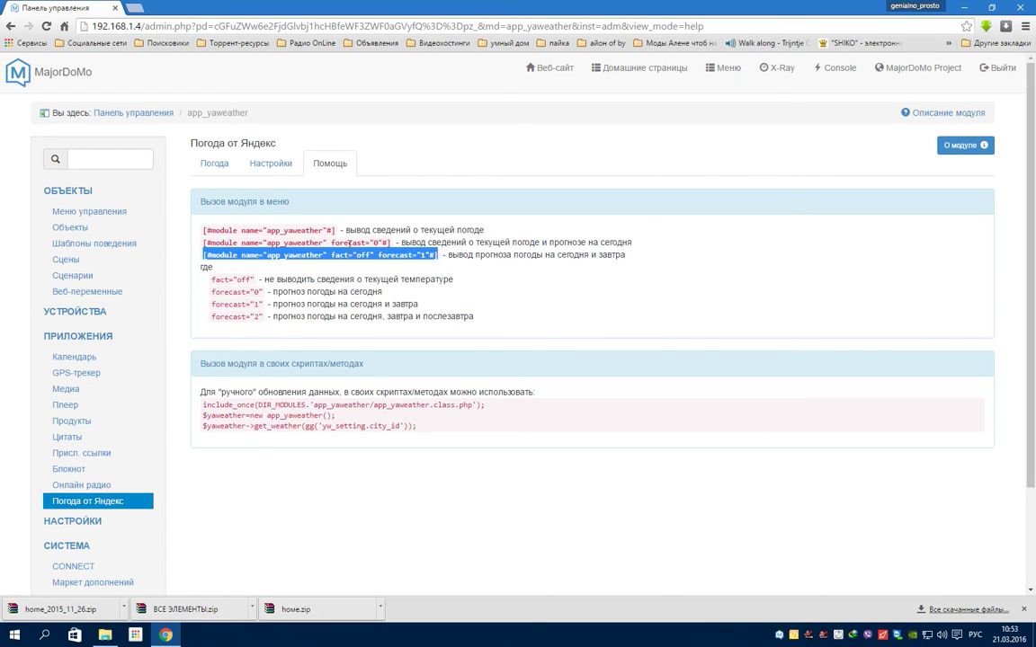
{"action": "right_click", "coordinate": [431, 259]}
{"action": "key", "text": "Escape"}
{"action": "right_click", "coordinate": [426, 261]}
{"action": "left_click", "coordinate": [459, 267]}
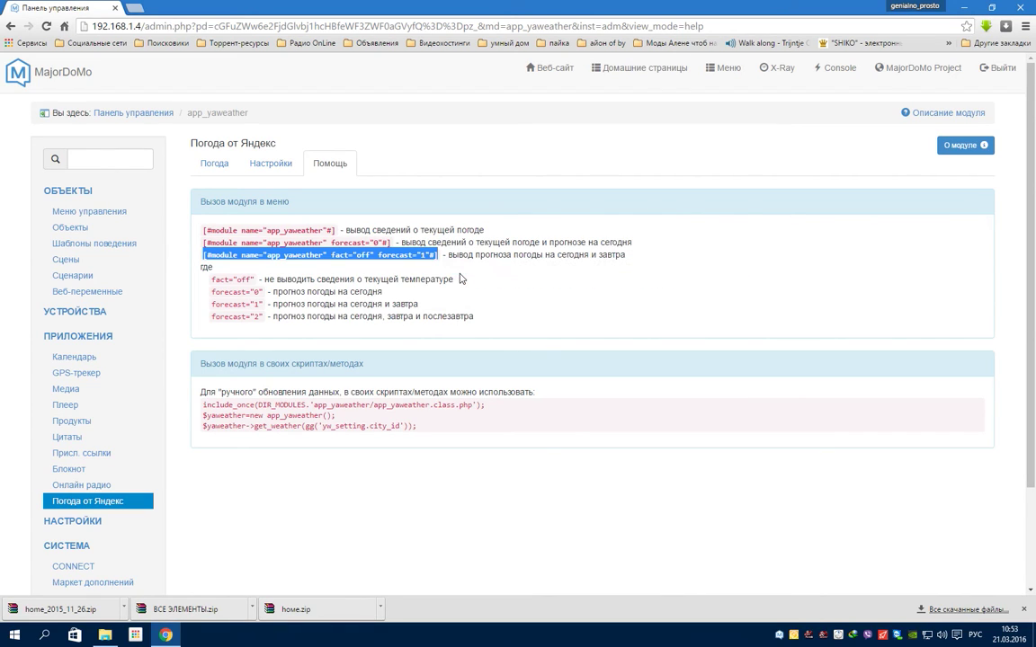
Add a control menu item named "погода" of type HTML-блок under ROOT.
{"action": "left_click", "coordinate": [89, 211]}
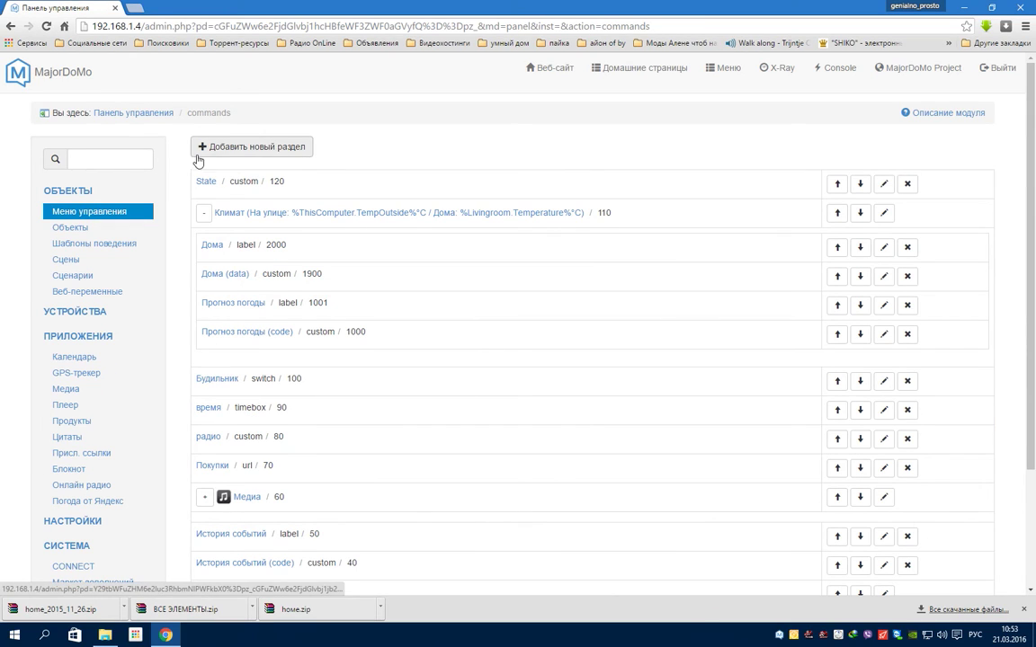
{"action": "left_click", "coordinate": [200, 151]}
{"action": "left_click", "coordinate": [405, 210]}
{"action": "type", "text": "погода"}
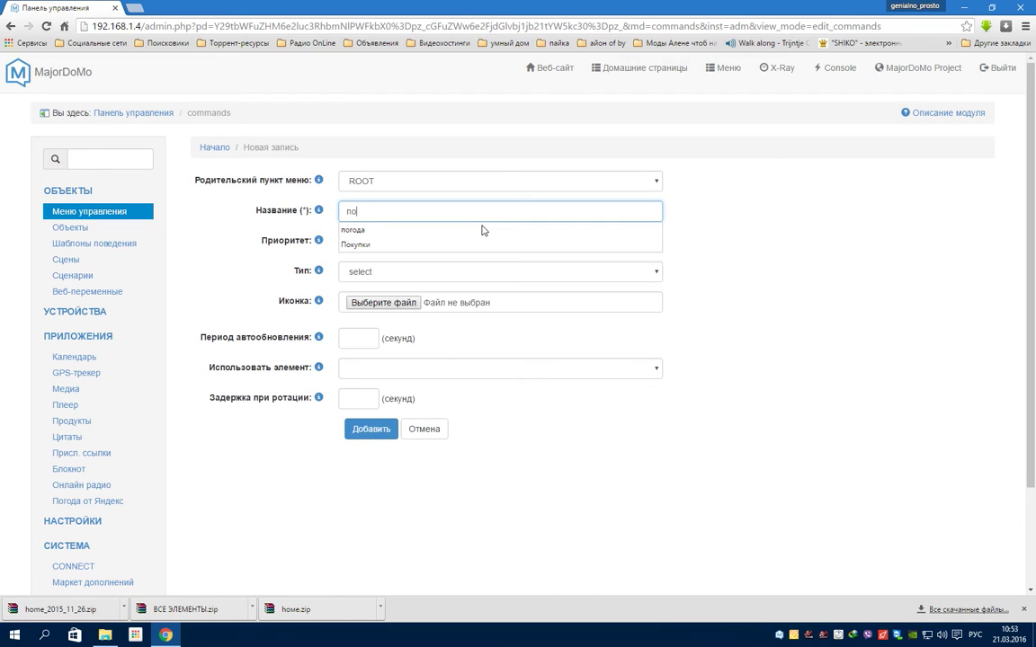
{"action": "left_click", "coordinate": [374, 230]}
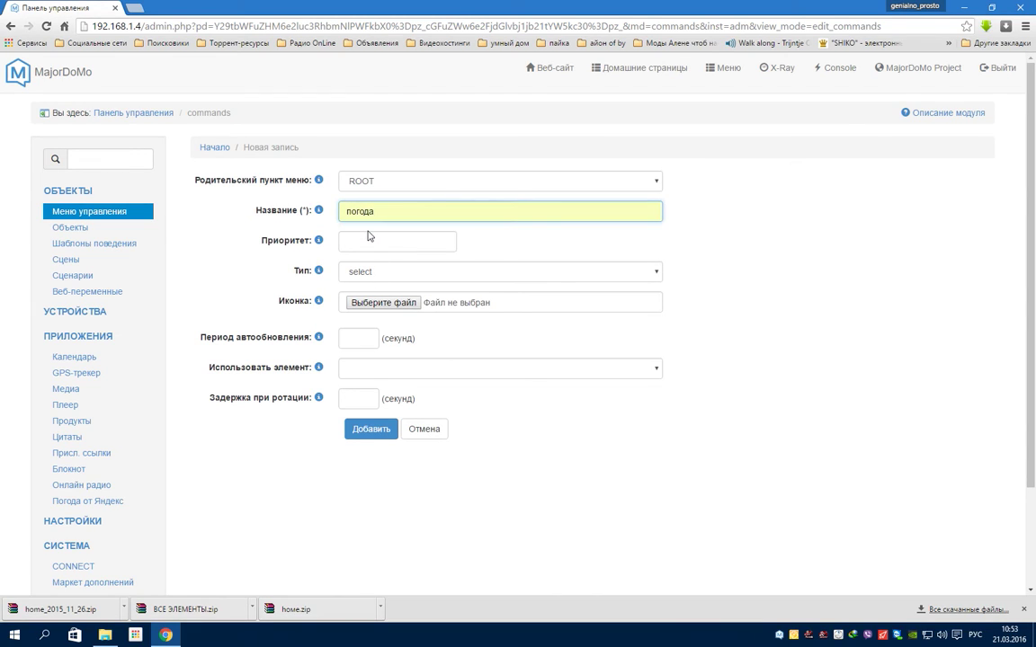
{"action": "left_click", "coordinate": [624, 271]}
{"action": "left_click", "coordinate": [403, 452]}
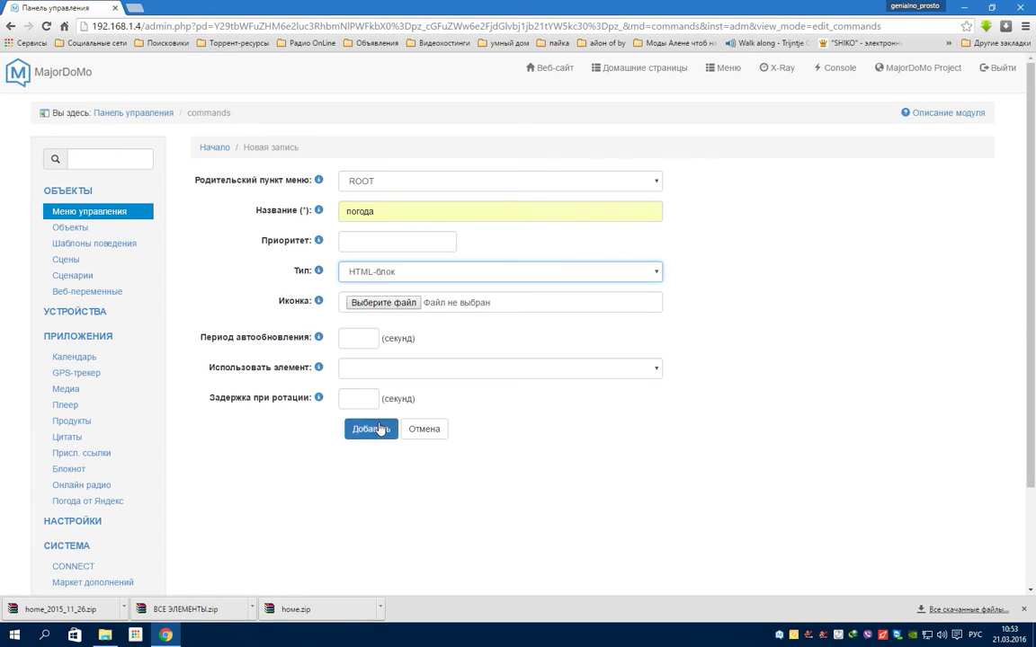
{"action": "left_click", "coordinate": [386, 430]}
Paste the copied app_yaweather module code into the погода item's data and save the item.
{"action": "scroll", "coordinate": [287, 430], "scroll_direction": "down", "scroll_amount": 3}
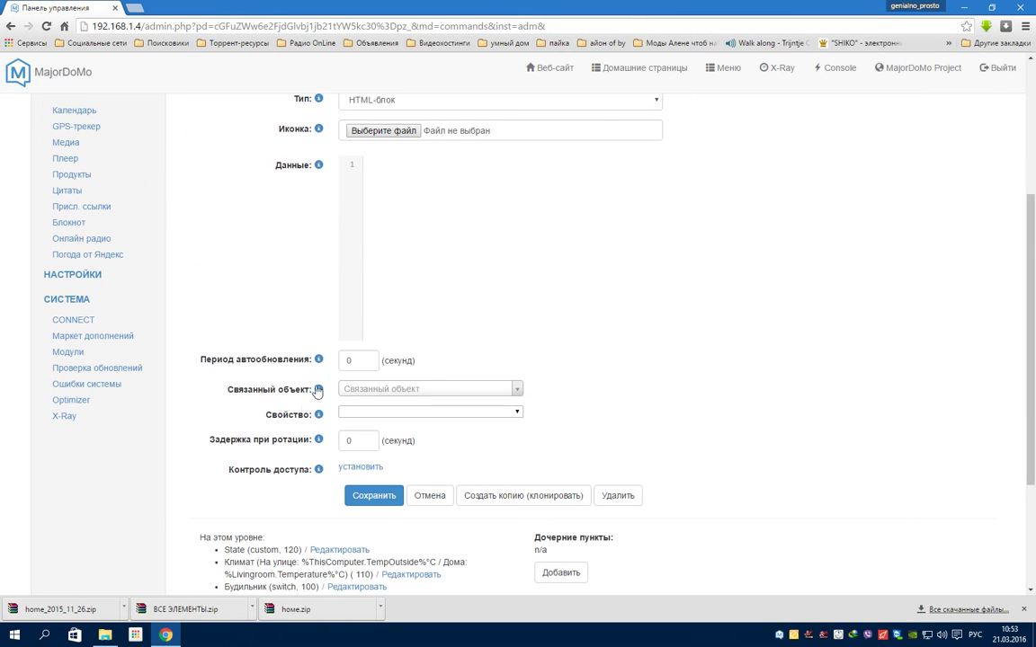
{"action": "scroll", "coordinate": [391, 263], "scroll_direction": "up", "scroll_amount": 1}
{"action": "left_click", "coordinate": [387, 294]}
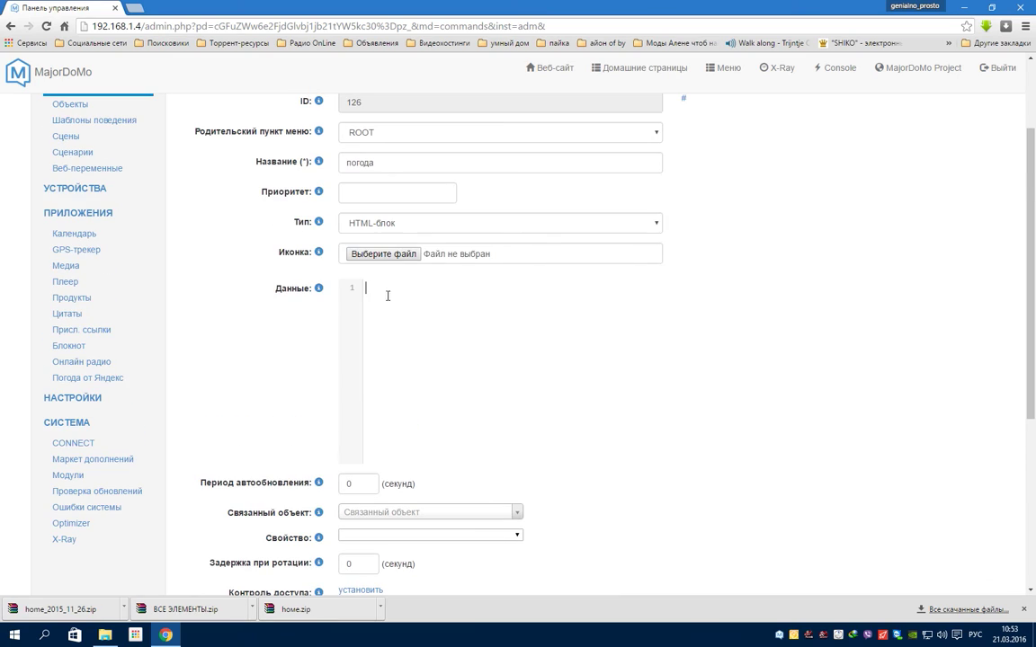
{"action": "right_click", "coordinate": [386, 294]}
{"action": "left_click", "coordinate": [441, 368]}
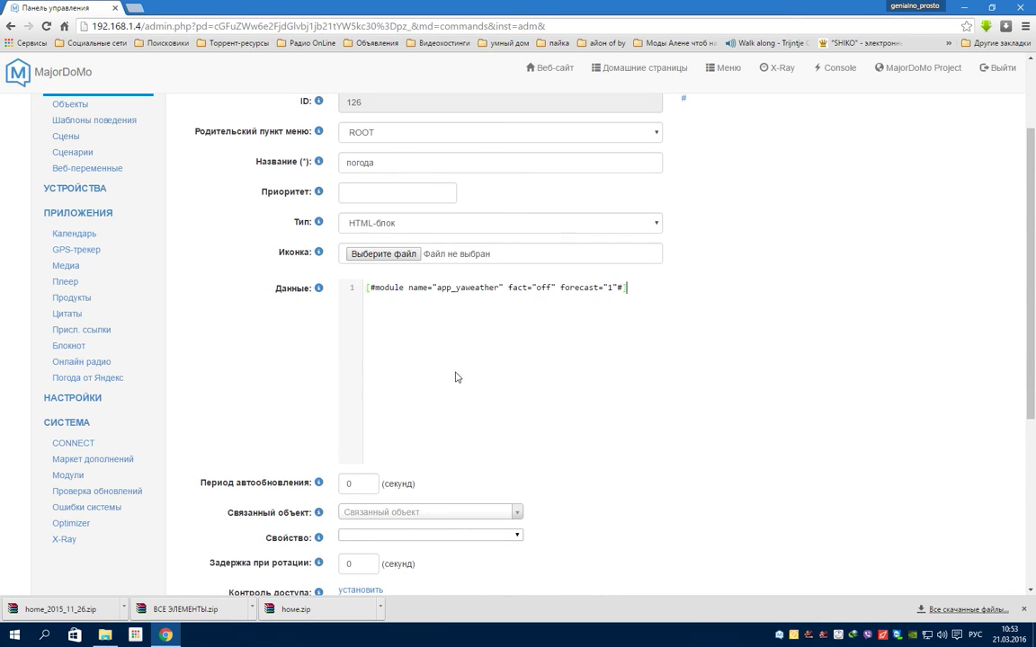
{"action": "scroll", "coordinate": [716, 329], "scroll_direction": "down", "scroll_amount": 3}
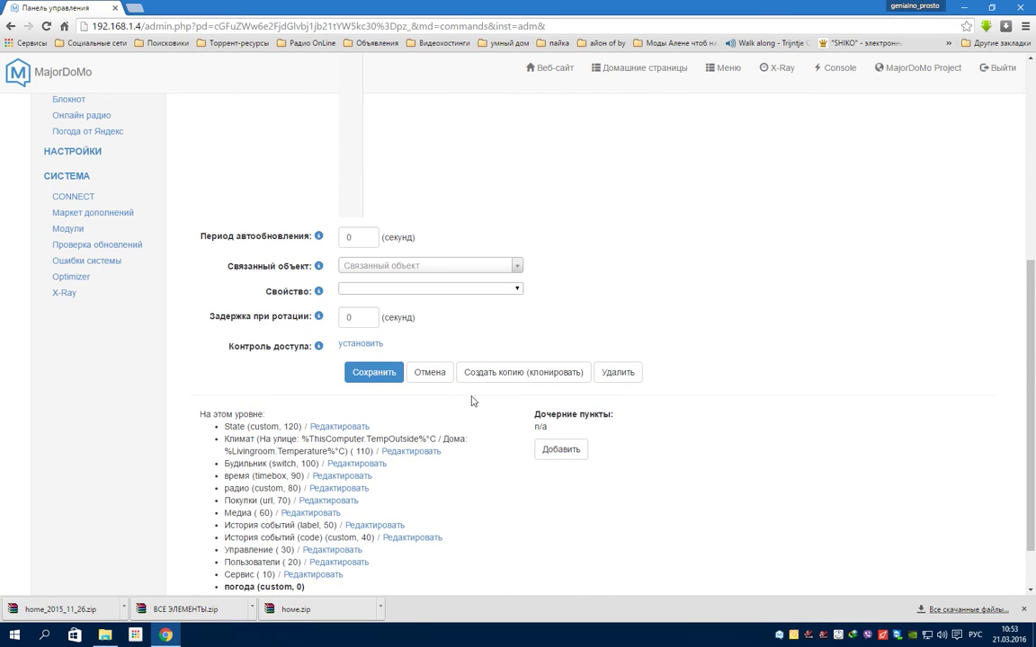
{"action": "left_click", "coordinate": [370, 372]}
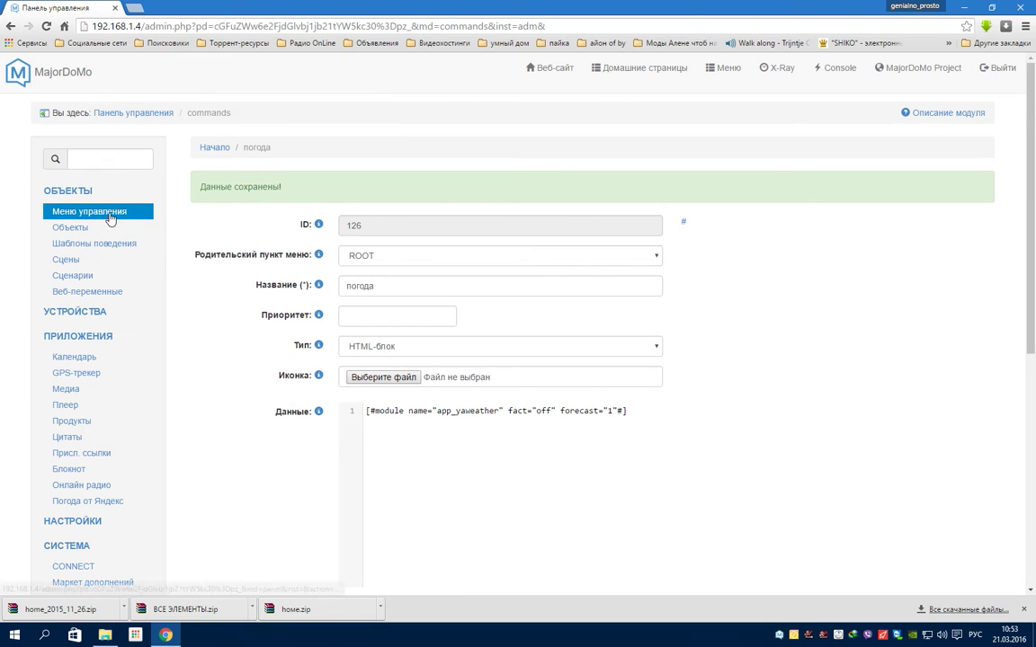
Open the MajorDoMo home page in a new tab and look for the погода item in its menu.
{"action": "right_click", "coordinate": [51, 72]}
{"action": "left_click", "coordinate": [74, 86]}
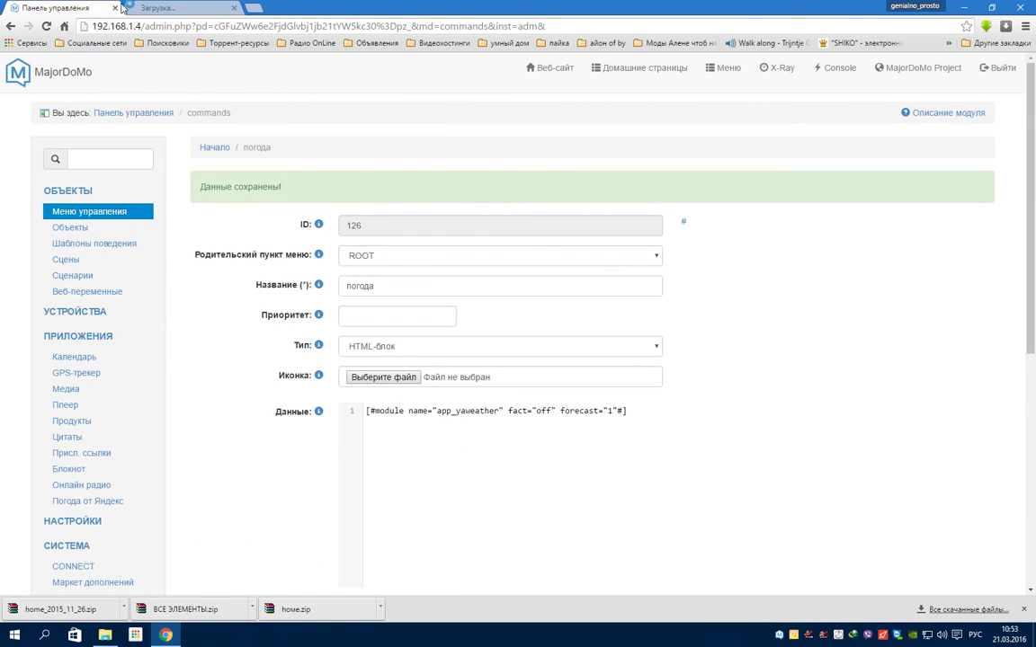
{"action": "left_click", "coordinate": [142, 7]}
{"action": "scroll", "coordinate": [160, 420], "scroll_direction": "down", "scroll_amount": 8}
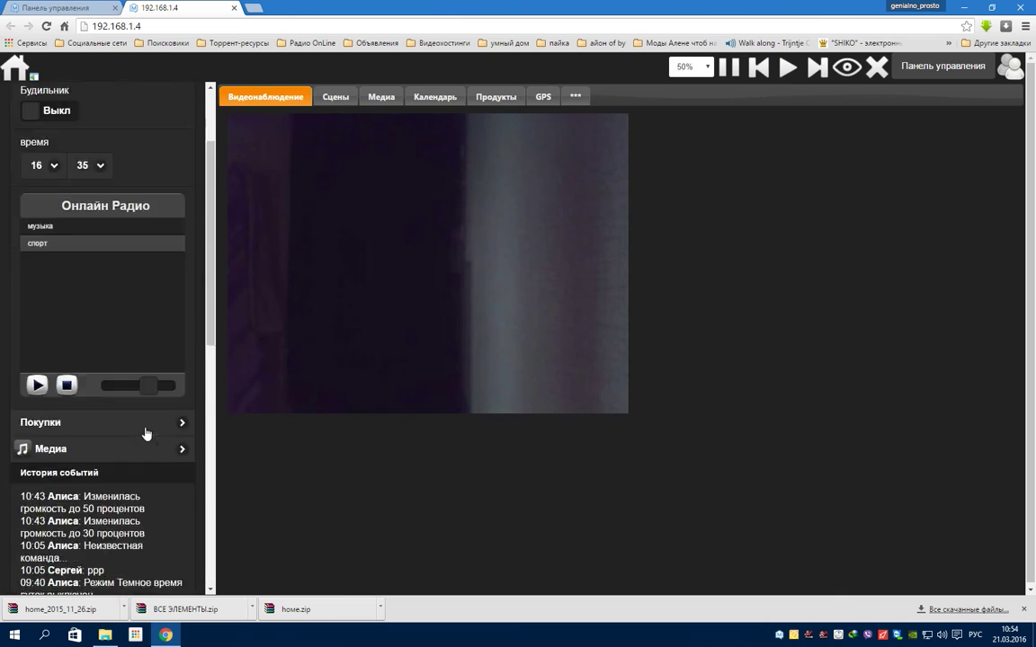